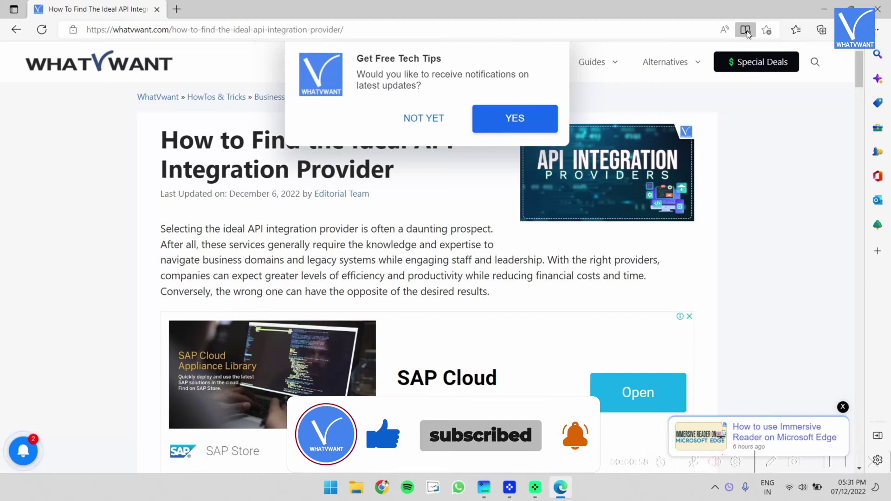
Enter Immersive Reader for the article and review its text preferences, grammar tools and reading preferences
{"action": "key", "text": "F9"}
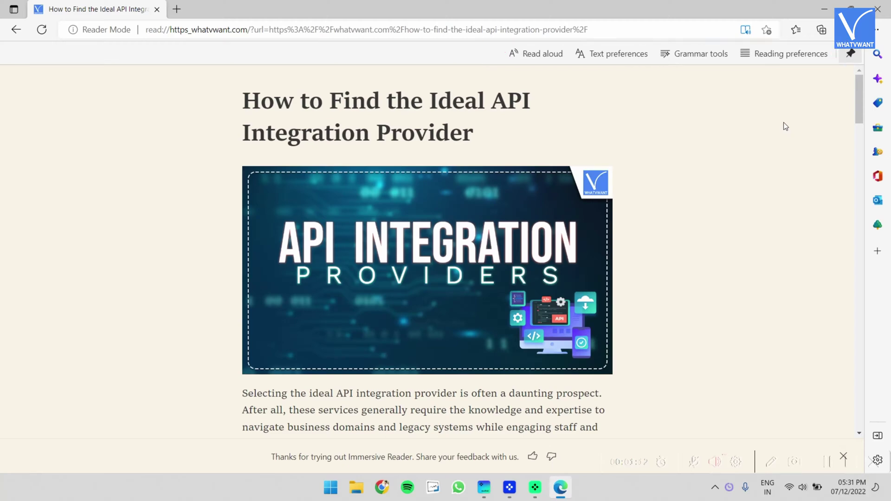
{"action": "left_click", "coordinate": [608, 55]}
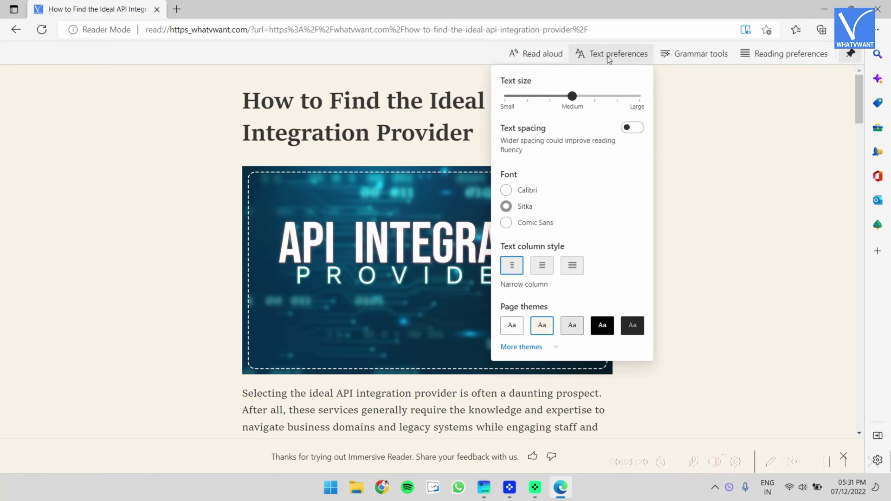
{"action": "left_click", "coordinate": [608, 56]}
{"action": "left_click", "coordinate": [677, 55]}
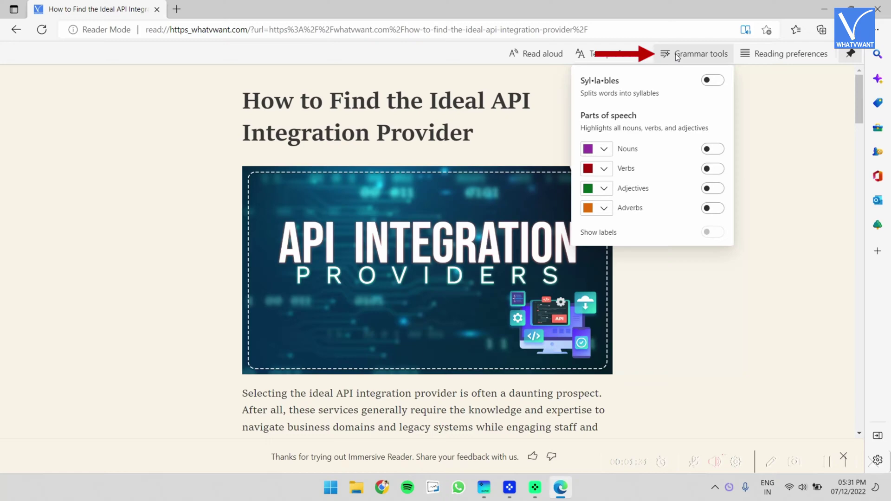
{"action": "left_click", "coordinate": [768, 54]}
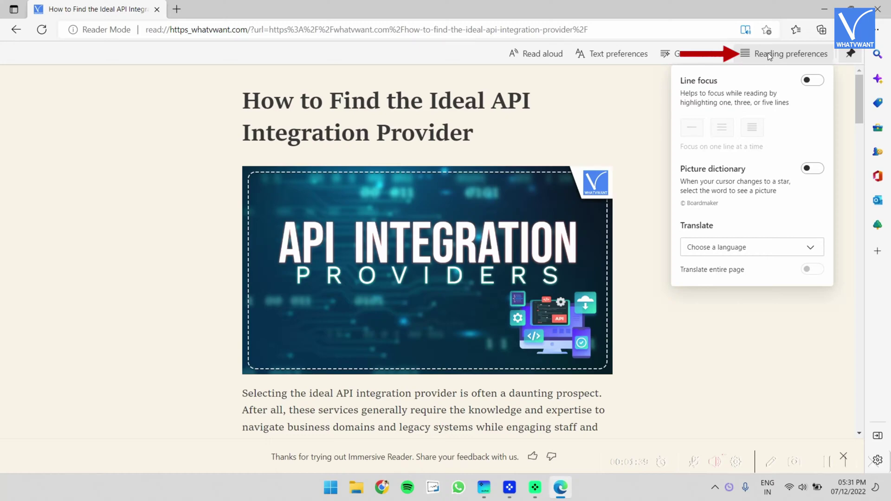
{"action": "left_click", "coordinate": [767, 52]}
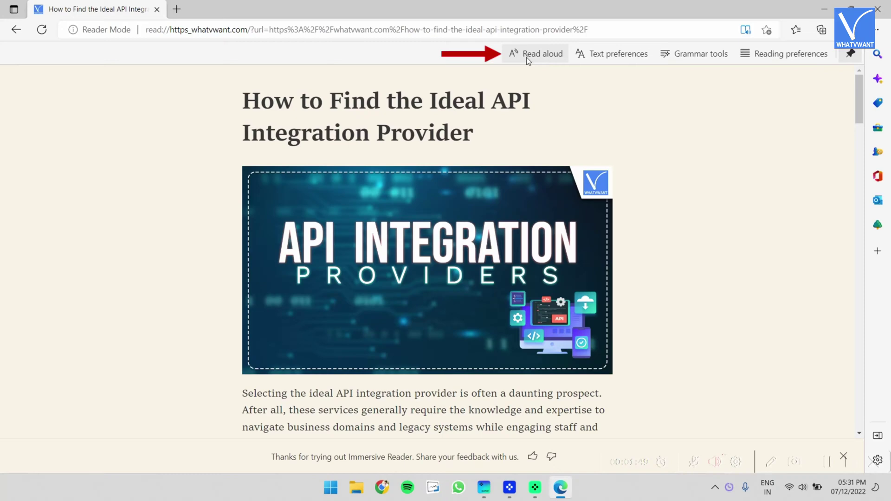
Start reading the article aloud, pause the playback and open the voice options
{"action": "left_click", "coordinate": [526, 54]}
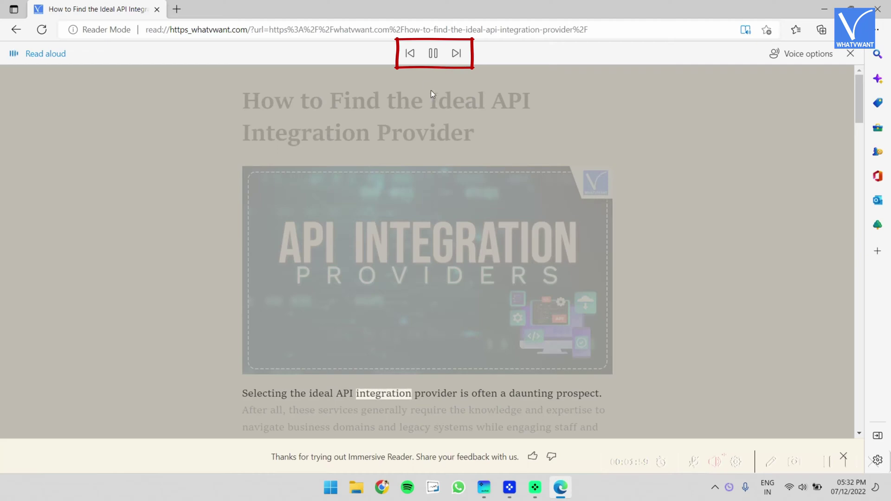
{"action": "left_click", "coordinate": [433, 53]}
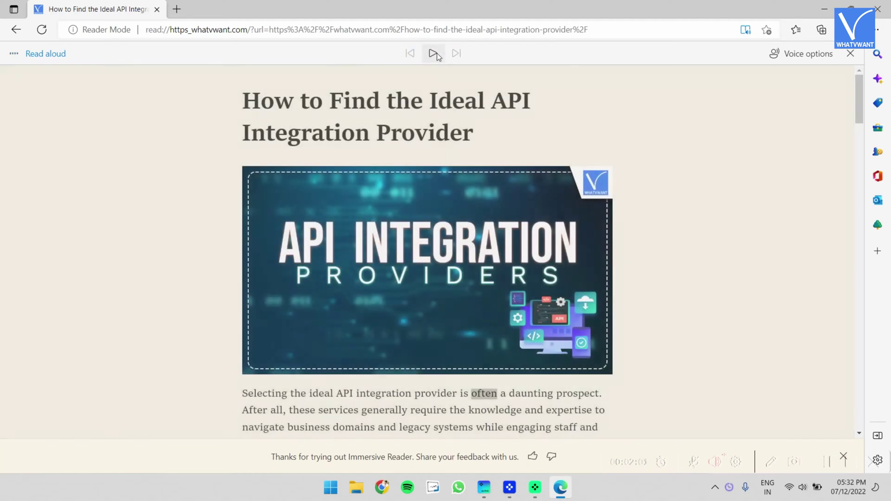
{"action": "left_click", "coordinate": [801, 61]}
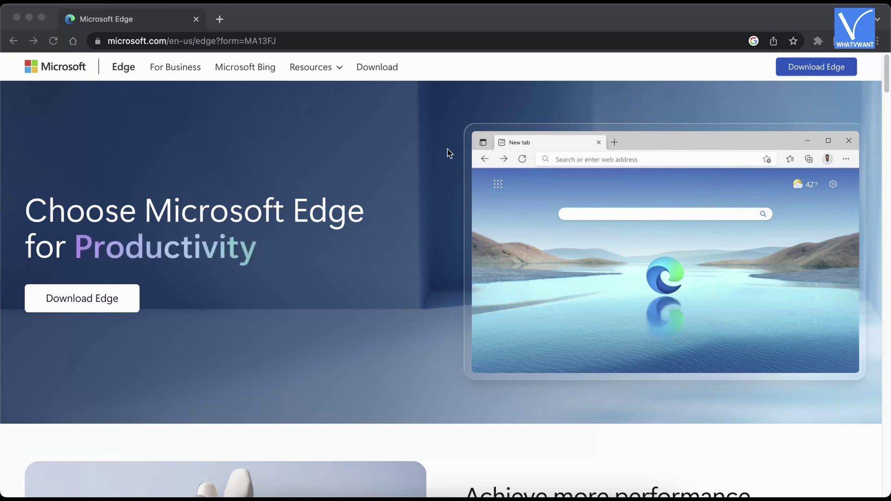
Open the Download page of the Microsoft Edge website on the Mac and launch Microsoft Edge
{"action": "left_click", "coordinate": [379, 71]}
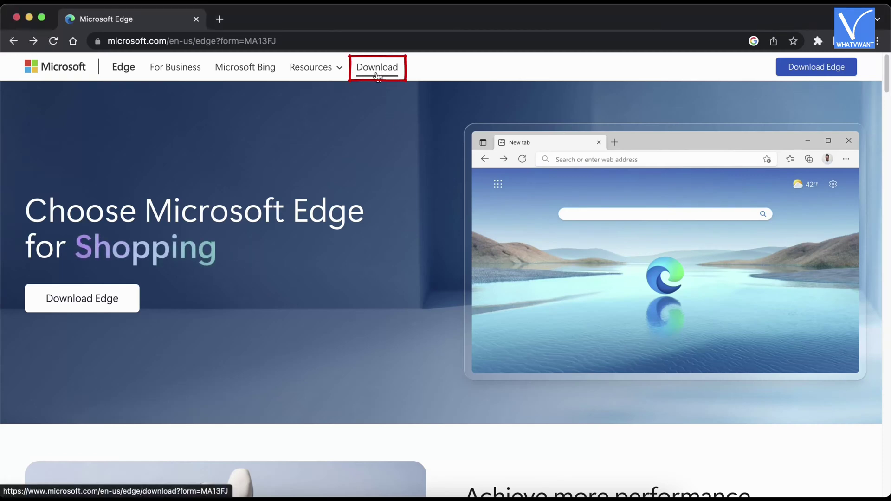
{"action": "left_click", "coordinate": [378, 70]}
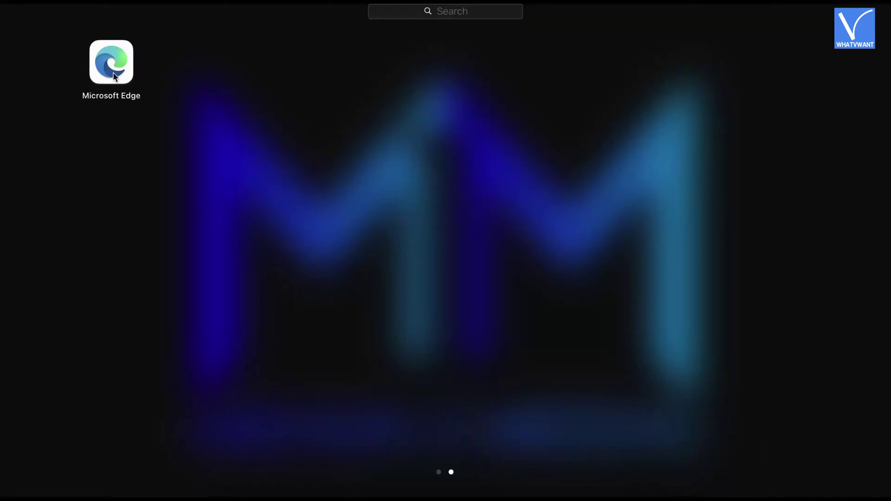
{"action": "left_click", "coordinate": [112, 63]}
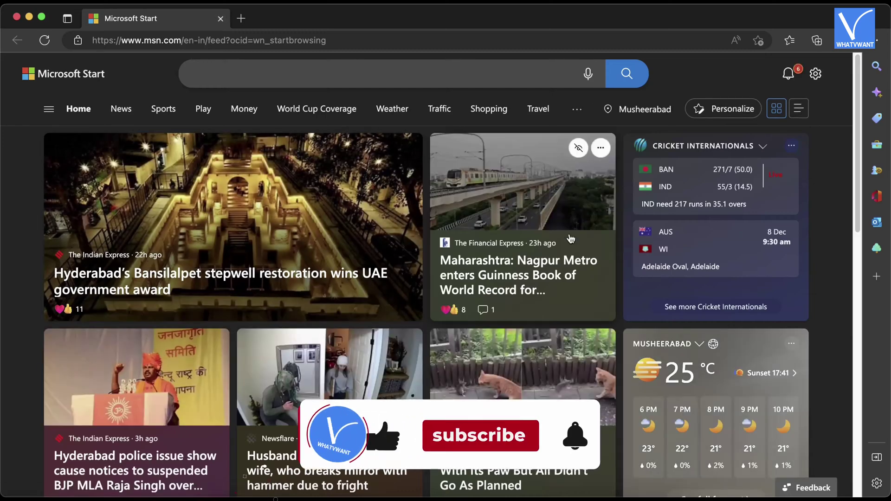
Go to whatvwant.com and open the article "How to Find the Ideal API Integration Provider"
{"action": "left_click", "coordinate": [430, 40]}
{"action": "type", "text": "whatvwant.com"}
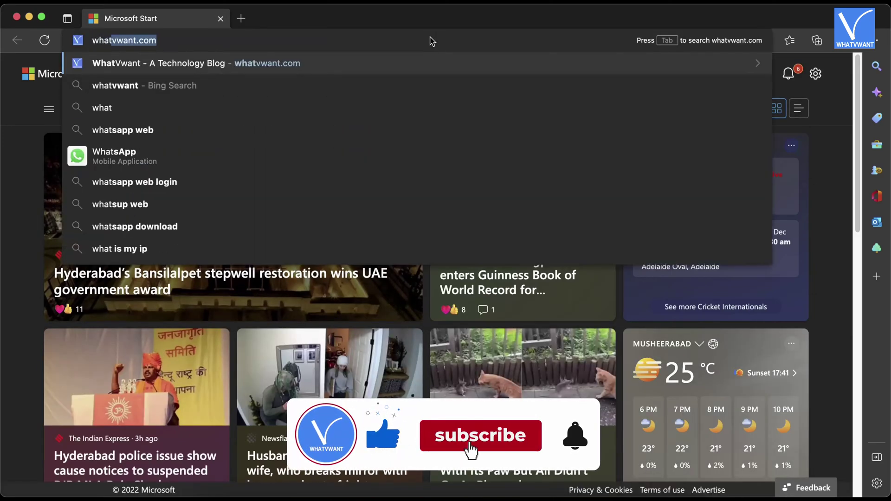
{"action": "key", "text": "Return"}
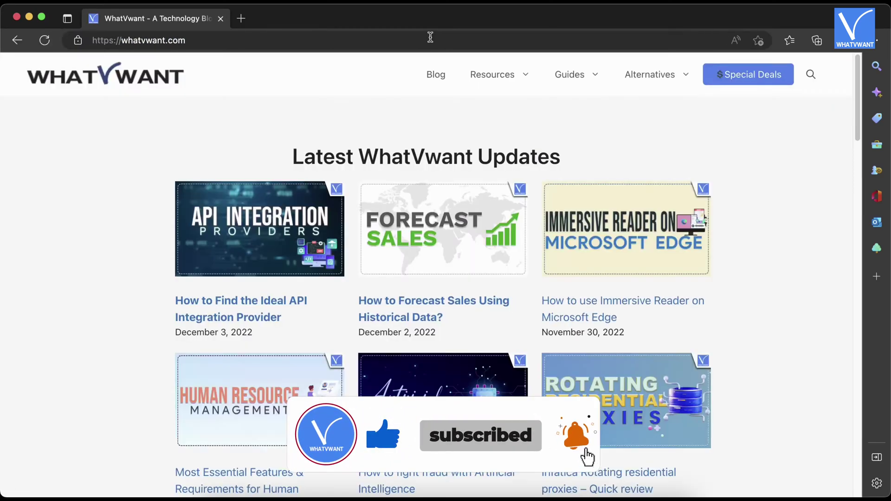
{"action": "left_click", "coordinate": [262, 322]}
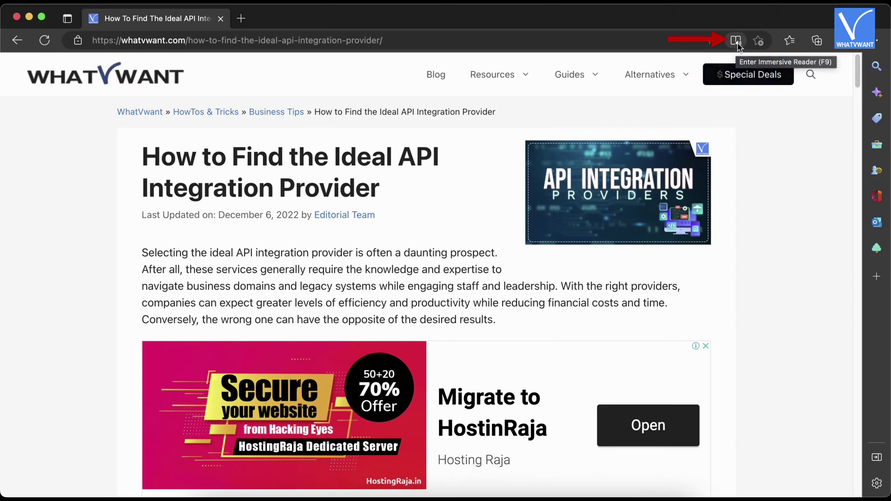
Display the article in Immersive Reader and look through the text preferences, grammar tools and reading preferences
{"action": "left_click", "coordinate": [737, 44]}
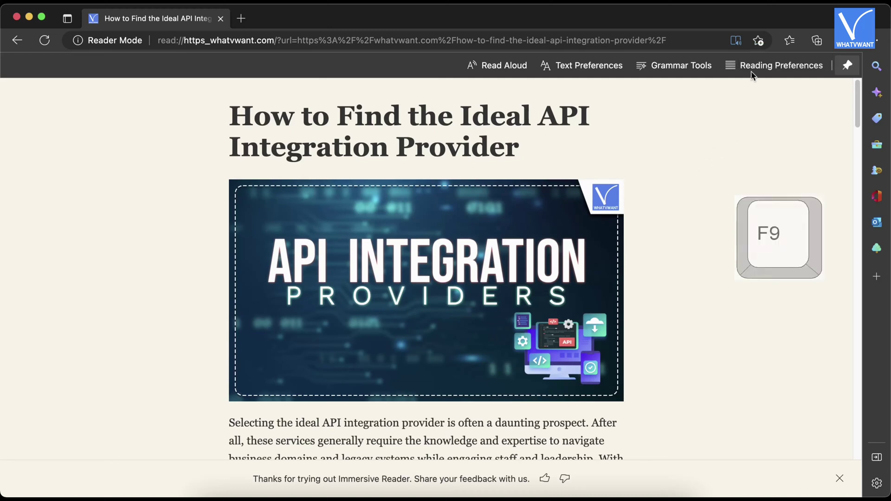
{"action": "left_click", "coordinate": [580, 70]}
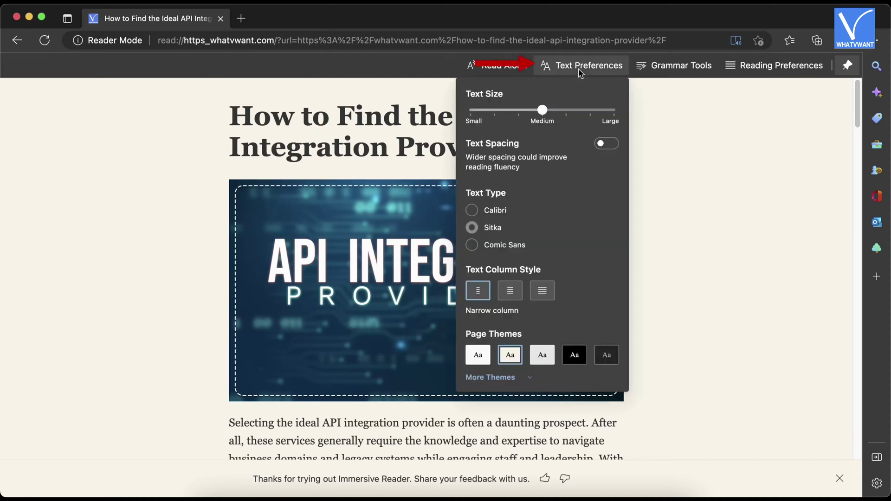
{"action": "left_click", "coordinate": [671, 68]}
{"action": "left_click", "coordinate": [759, 68]}
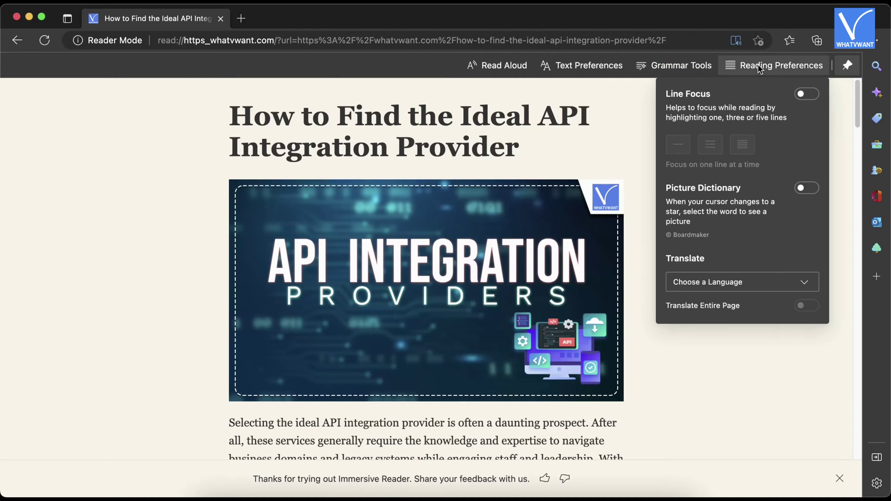
{"action": "left_click", "coordinate": [759, 69]}
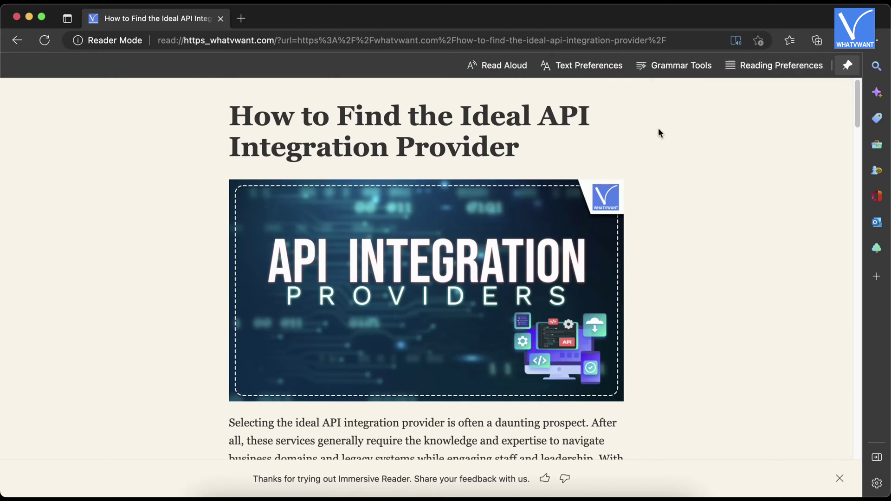
Start Read Aloud for the article and open its voice options
{"action": "left_click", "coordinate": [497, 73]}
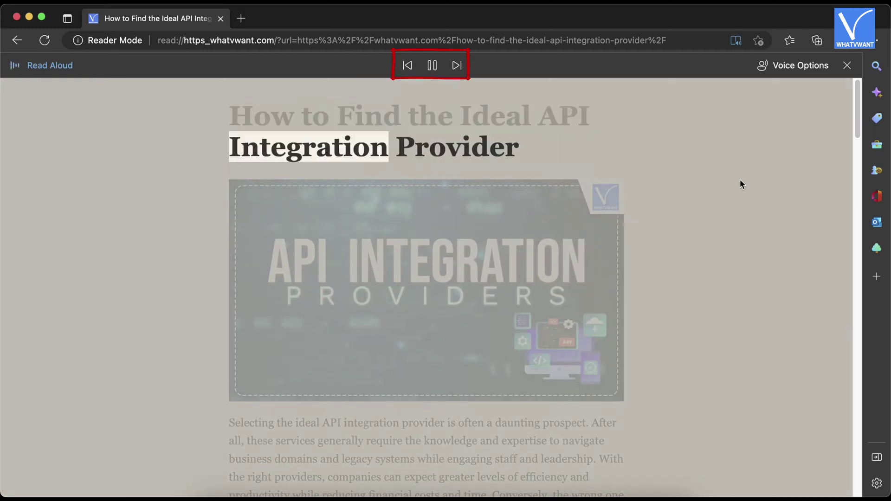
{"action": "left_click", "coordinate": [796, 75]}
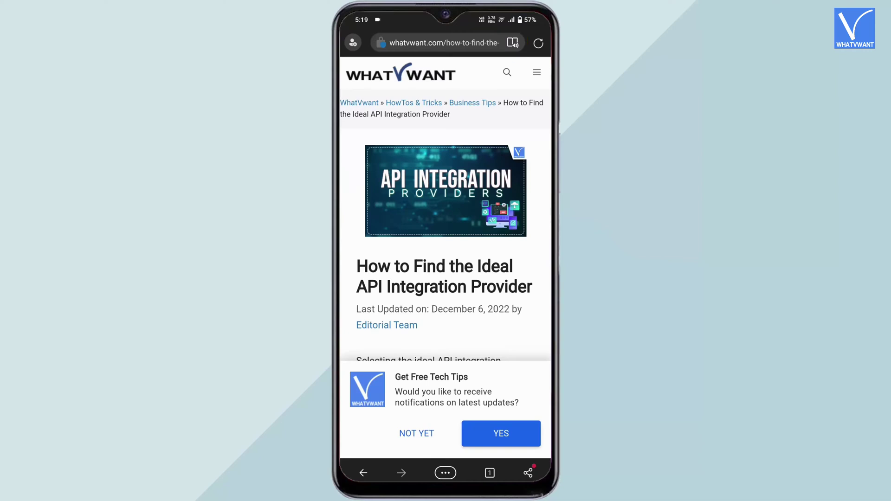
Enter Immersive Reader on the Android phone, check the translation and text options, and toggle the dark theme on and off
{"action": "left_click", "coordinate": [512, 42]}
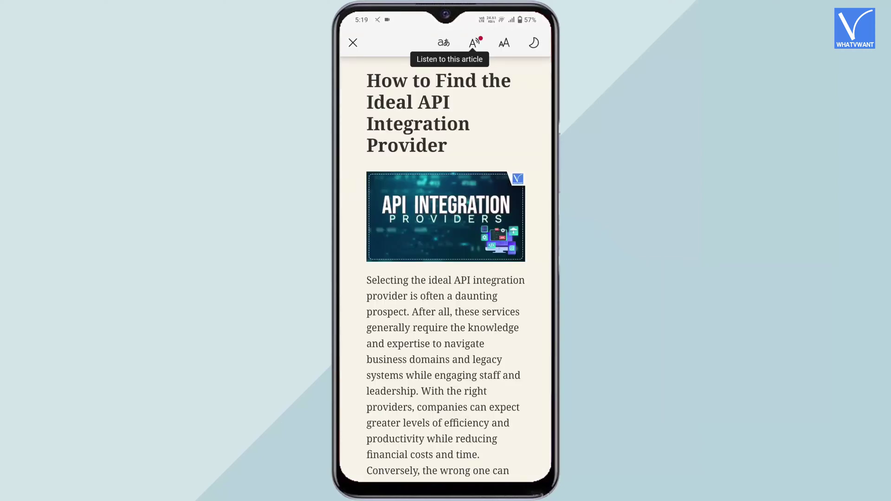
{"action": "left_click", "coordinate": [444, 42]}
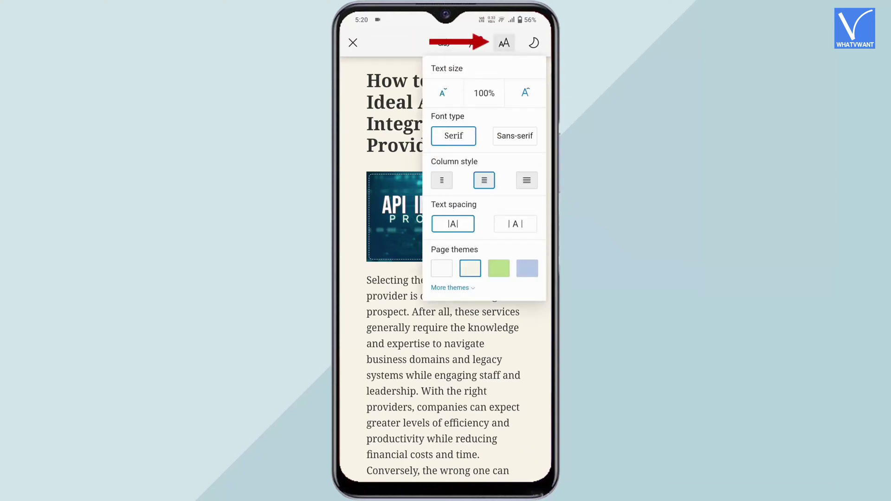
{"action": "left_click", "coordinate": [534, 43]}
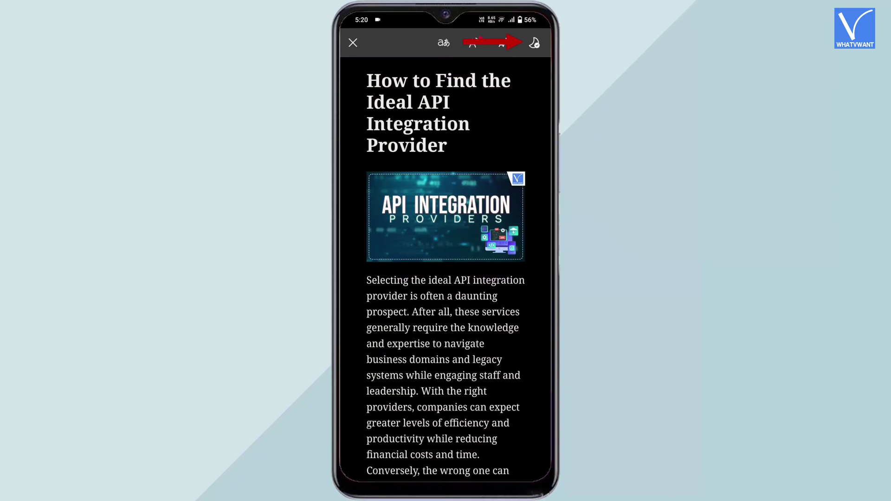
{"action": "left_click", "coordinate": [533, 43]}
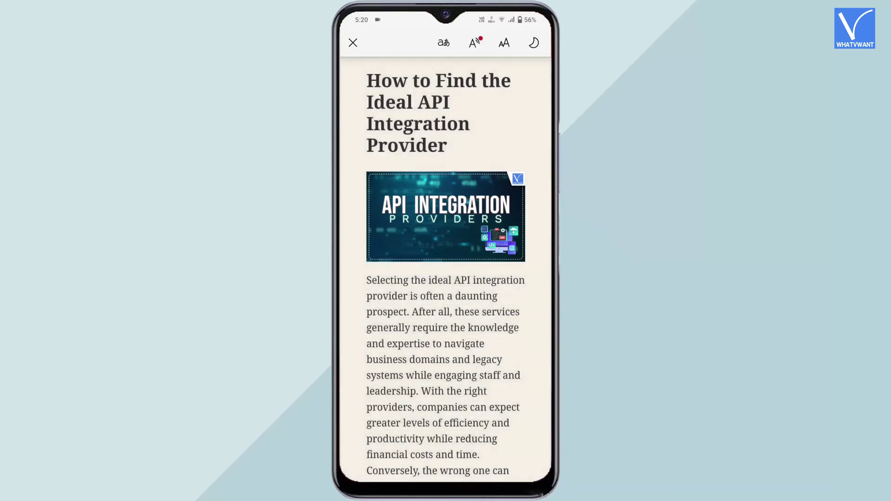
Start listening to the article on the phone, pause the reading and open the voice options
{"action": "left_click", "coordinate": [474, 43]}
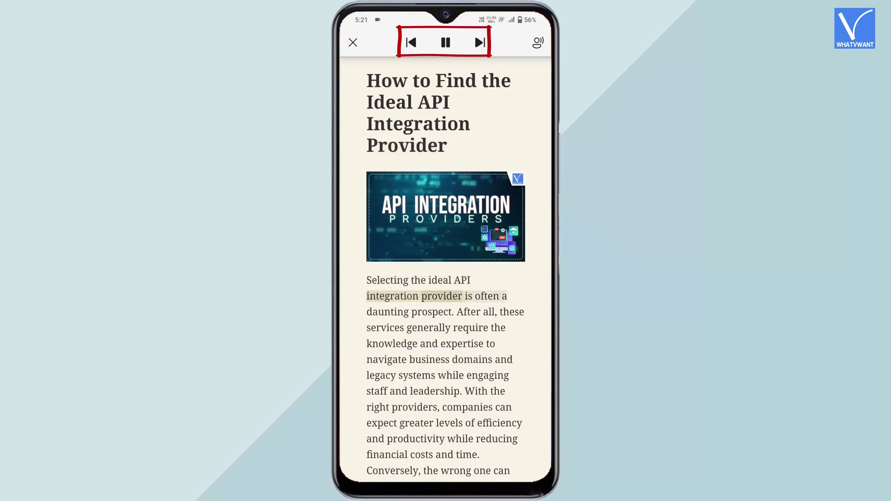
{"action": "left_click", "coordinate": [445, 43]}
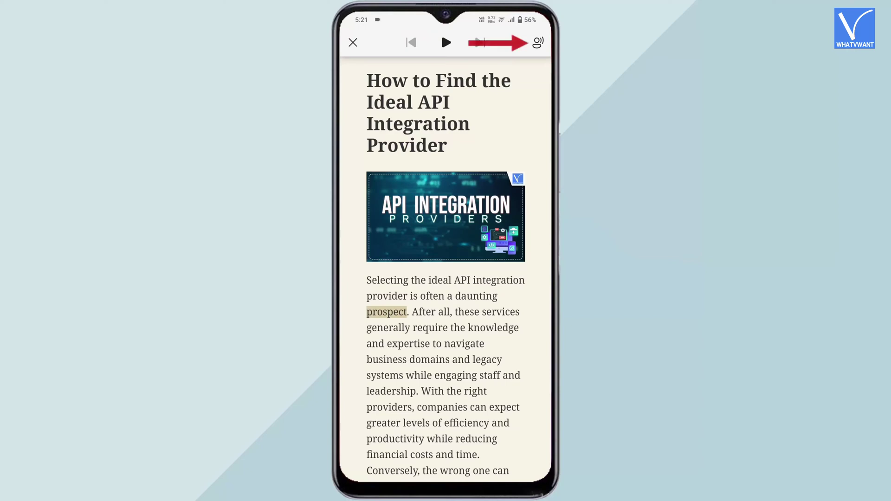
{"action": "left_click", "coordinate": [538, 43]}
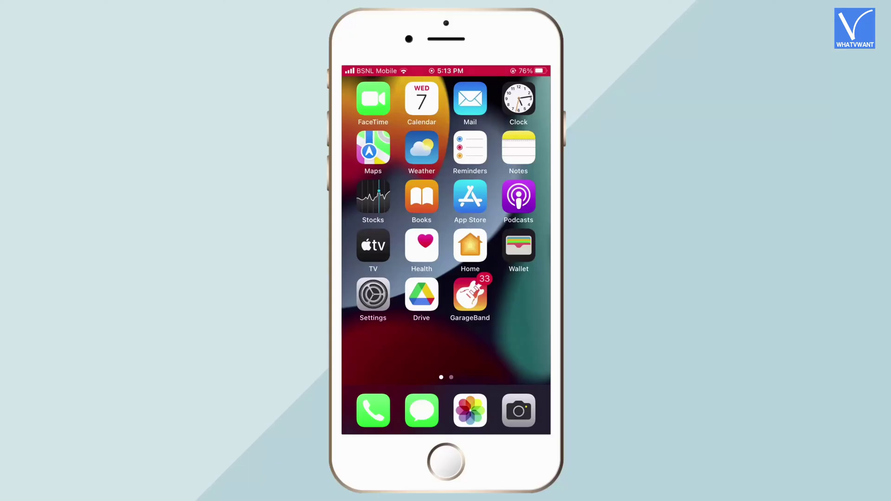
Search for "microsoft edge" in the App Store on the iPhone
{"action": "left_click", "coordinate": [470, 197]}
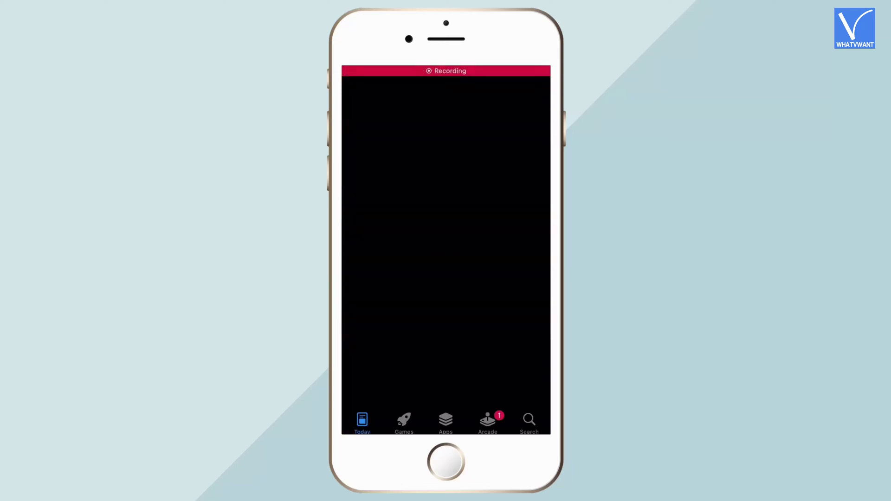
{"action": "left_click", "coordinate": [529, 423]}
{"action": "left_click", "coordinate": [426, 138]}
{"action": "type", "text": "mi"}
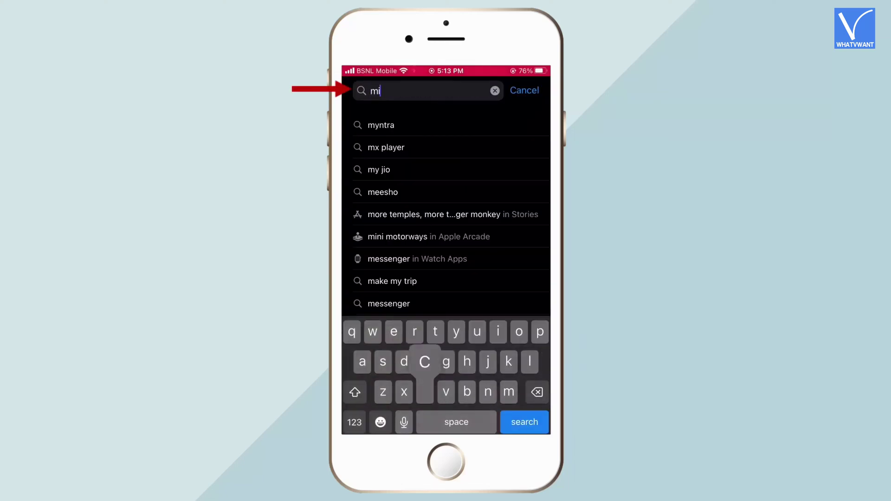
{"action": "type", "text": "crosoft edge"}
{"action": "left_click", "coordinate": [524, 422]}
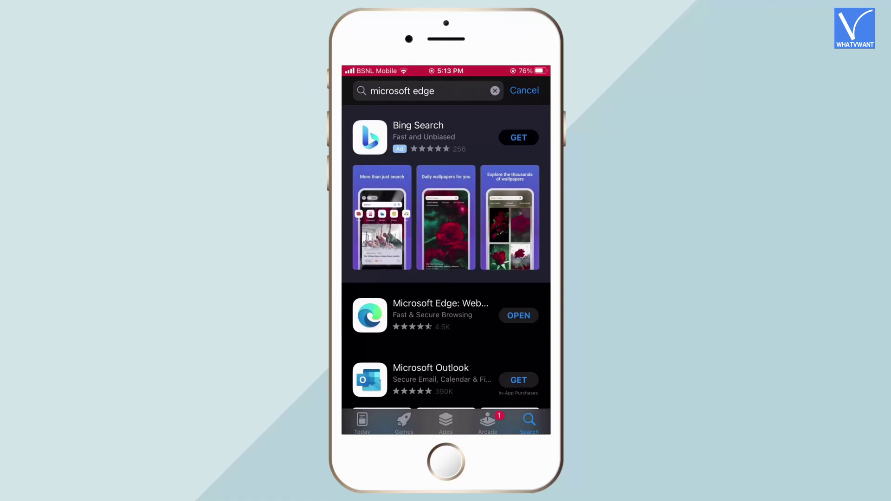
Launch Microsoft Edge from its App Store page and go to whatvwant.com
{"action": "left_click", "coordinate": [446, 314]}
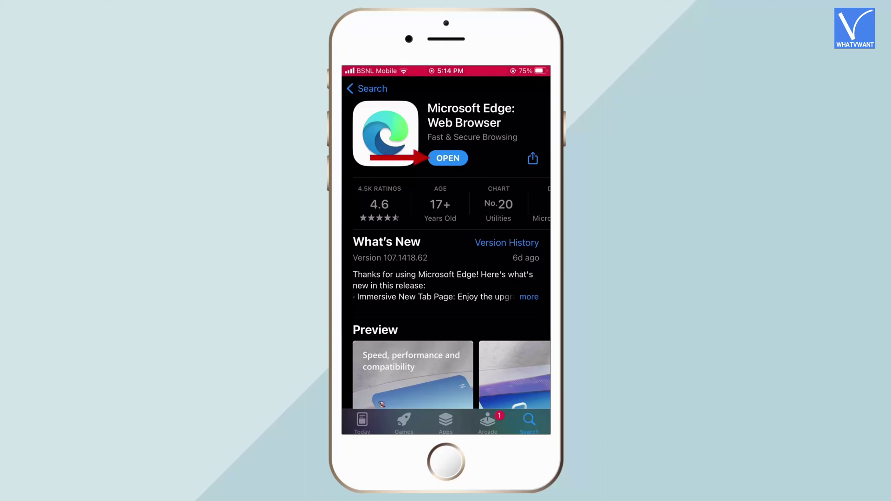
{"action": "left_click", "coordinate": [448, 159]}
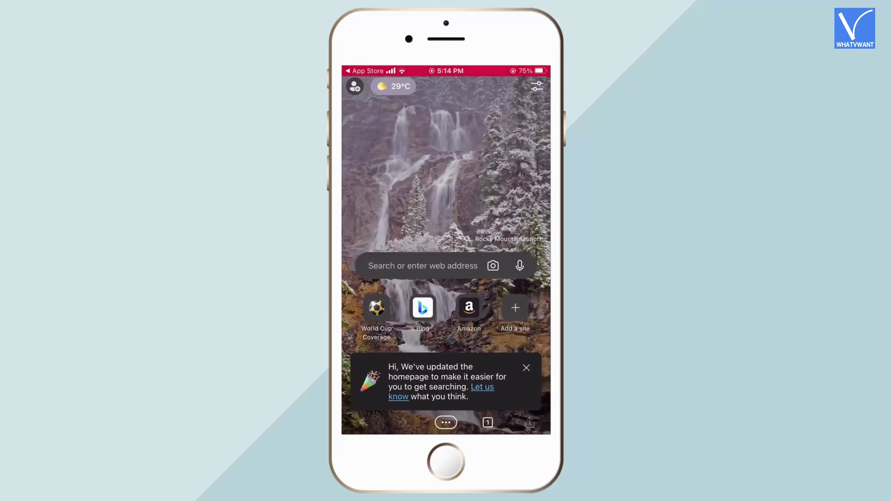
{"action": "left_click", "coordinate": [422, 266]}
{"action": "type", "text": "whatvwant.com"}
{"action": "key", "text": "Return"}
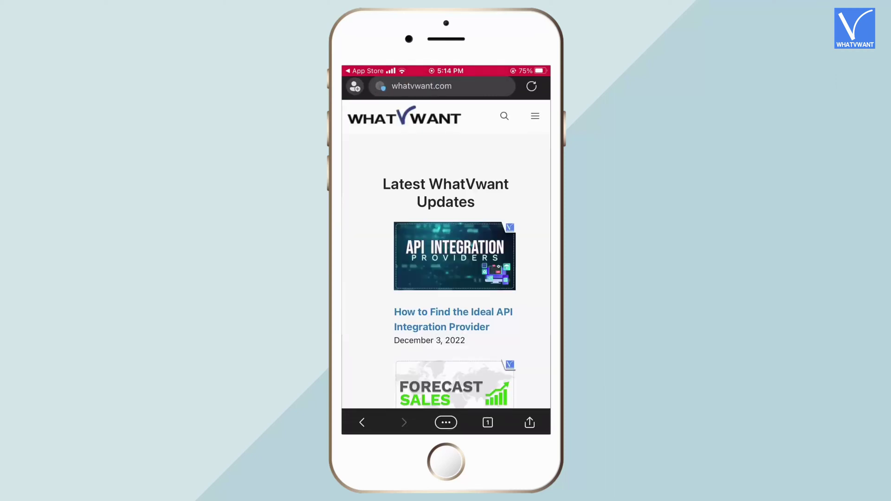
Open the article "How to Find the Ideal API Integration Provider" and show it in Immersive Reader
{"action": "left_click", "coordinate": [454, 256]}
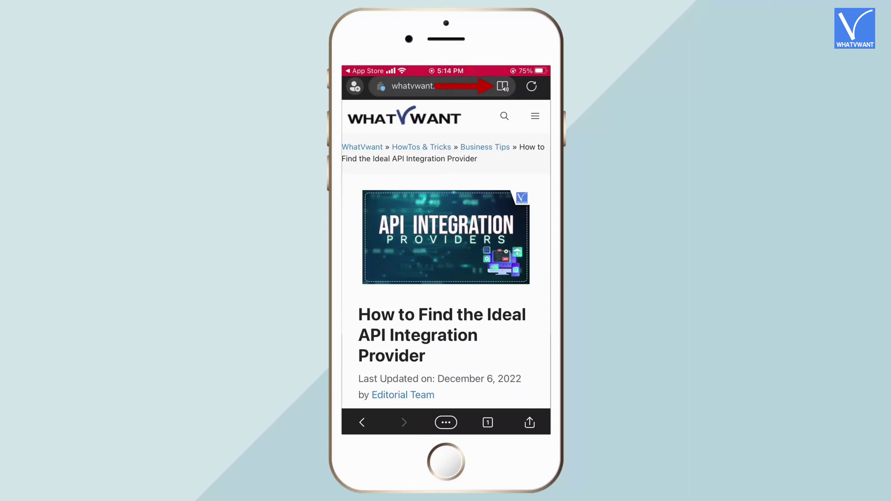
{"action": "left_click", "coordinate": [503, 86]}
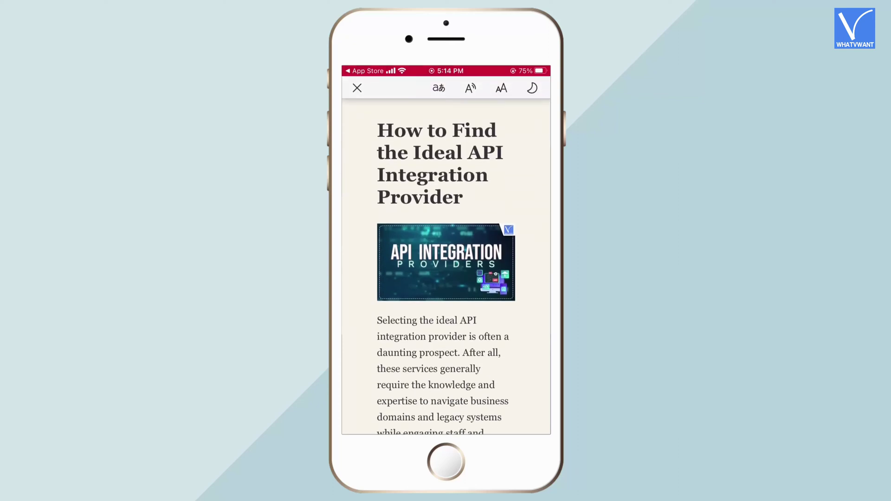
Show Immersive Reader's translation languages and text display options, and try the dark mode on the article
{"action": "left_click", "coordinate": [439, 87]}
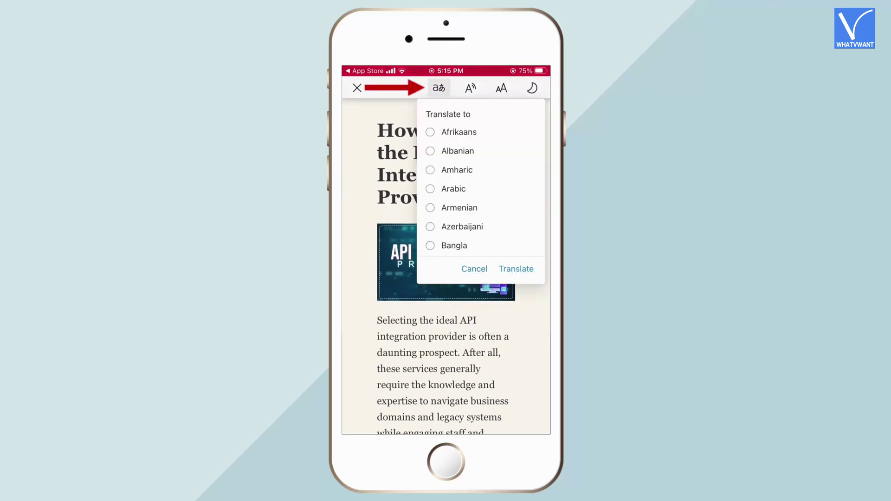
{"action": "left_click", "coordinate": [501, 88]}
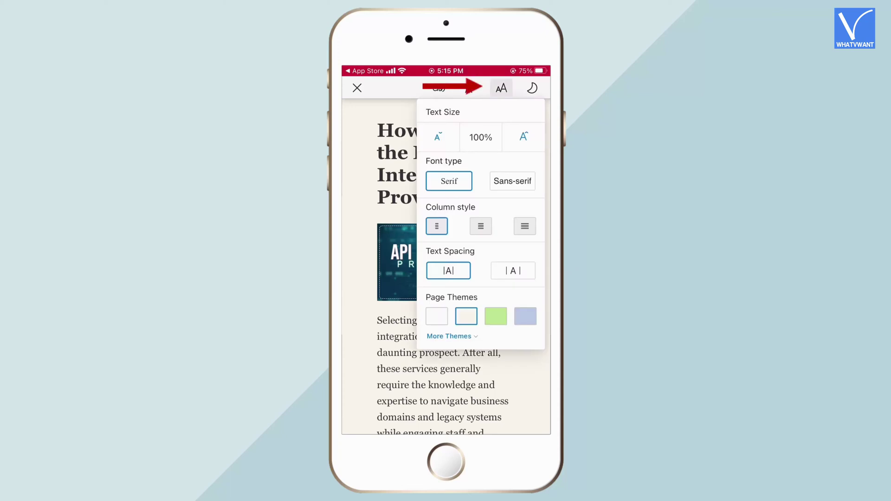
{"action": "left_click", "coordinate": [532, 88]}
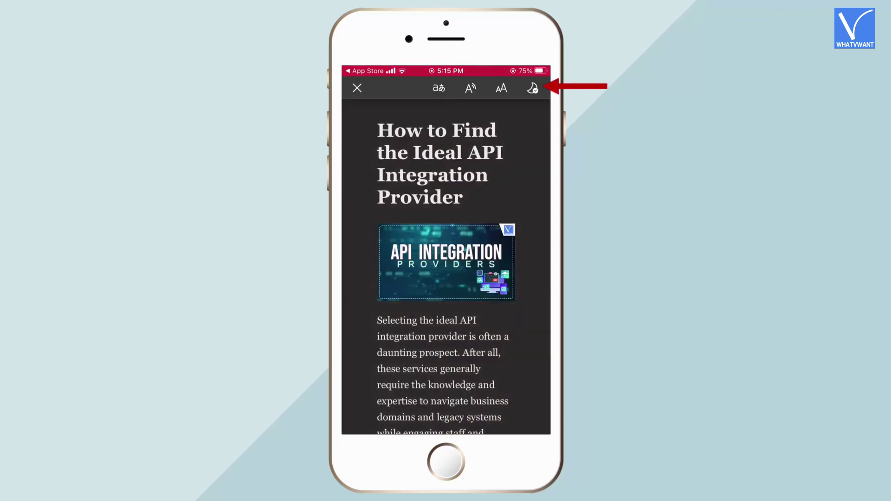
{"action": "left_click", "coordinate": [532, 88]}
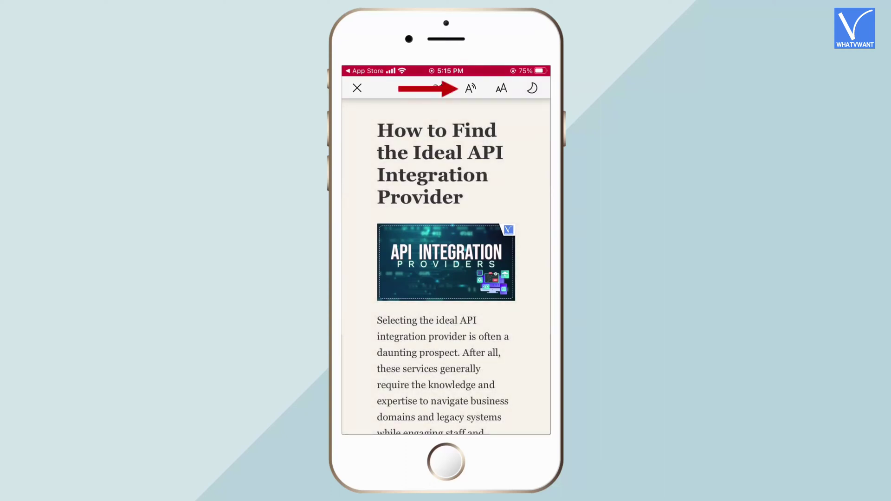
Start reading the article aloud on the iPhone, pause it and open the speed and voice options
{"action": "left_click", "coordinate": [471, 88]}
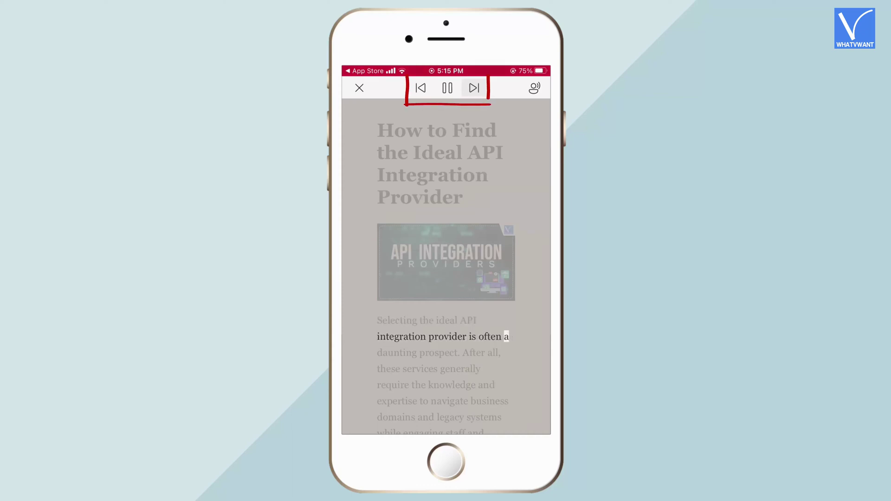
{"action": "left_click", "coordinate": [447, 88]}
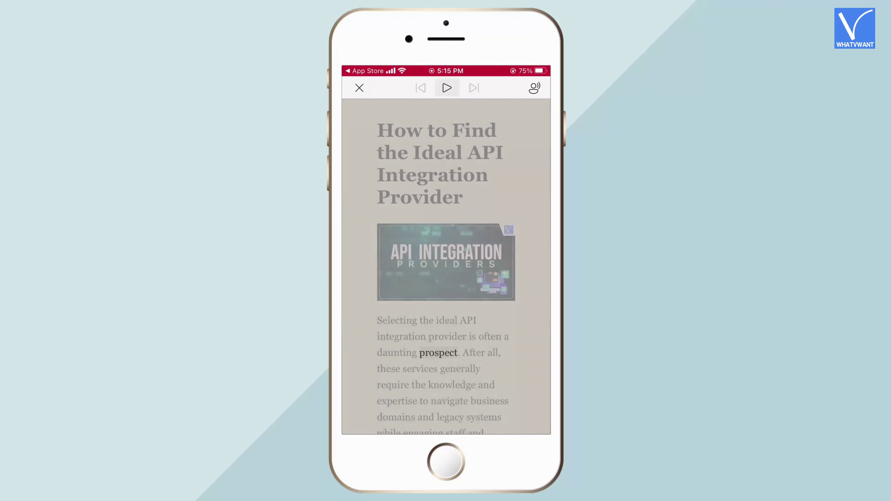
{"action": "left_click", "coordinate": [533, 88]}
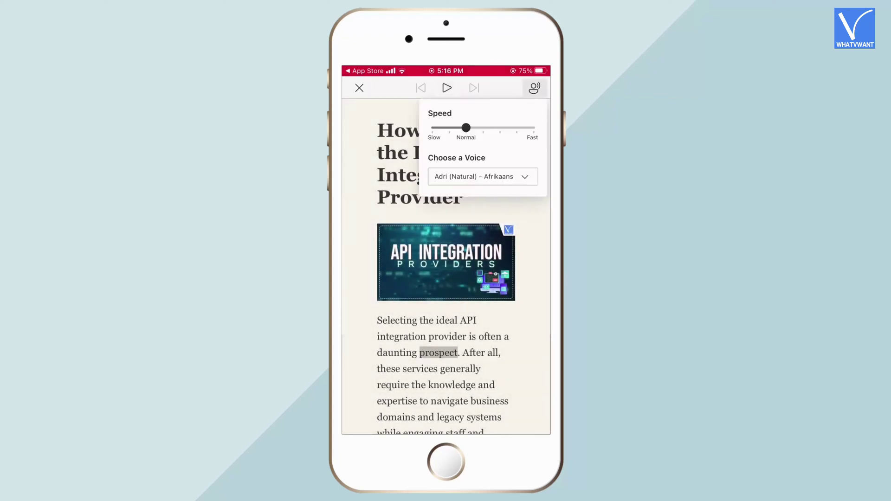